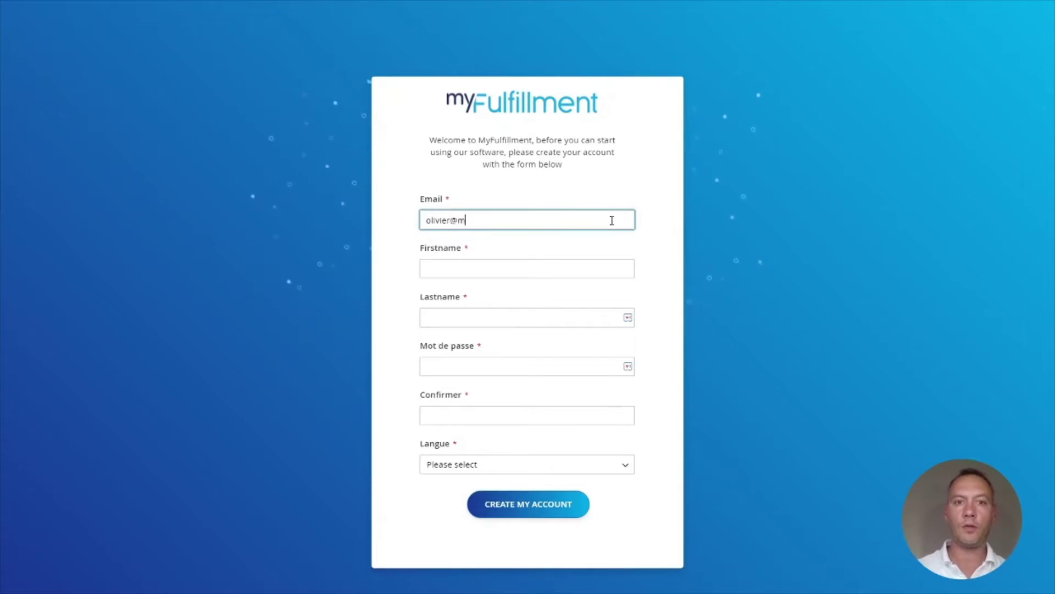
Enter the account email, first name, last name, and the password twice
text(s.com)
key(ctrl+a)
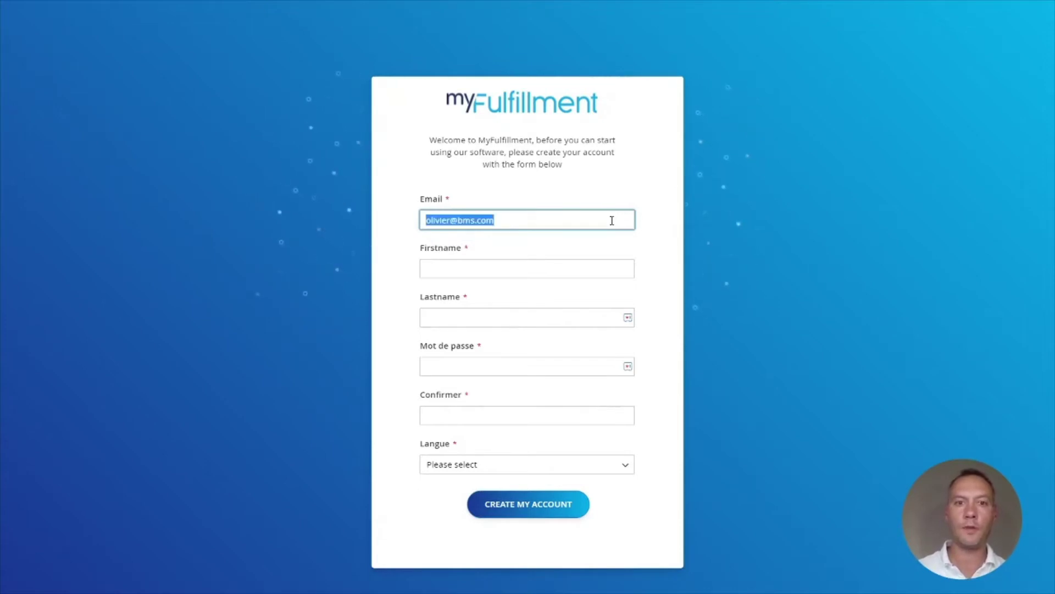
key(Tab)
text(olivier)
key(Tab)
text(z)
key(Down)
key(Tab)
text(••••••••)
key(Tab)
text(••••••••)
Set the account language to French and create the myFulfillment account
key(Tab)
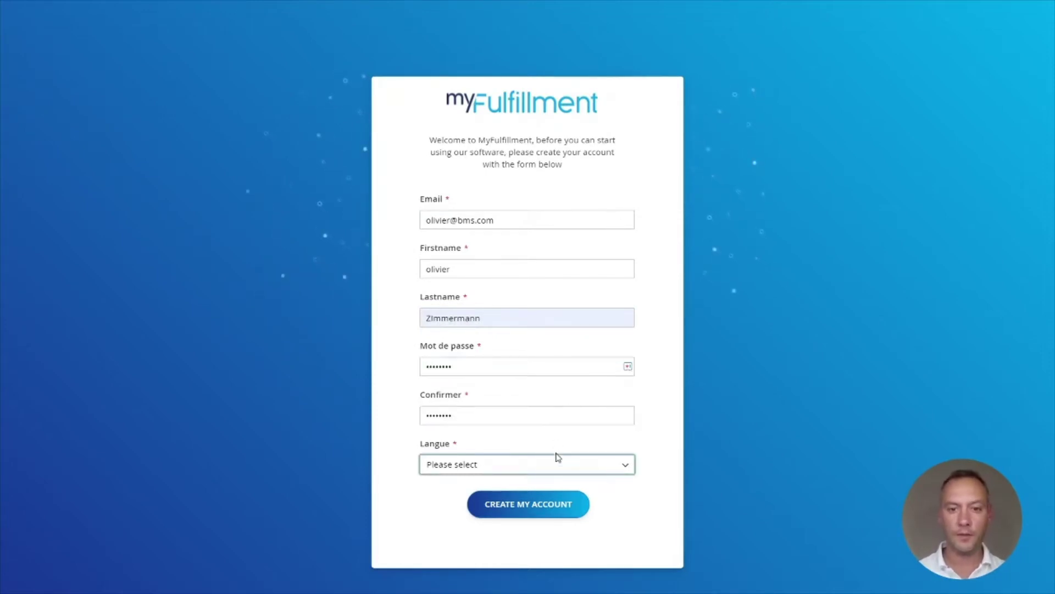
key(f)
click(493, 510)
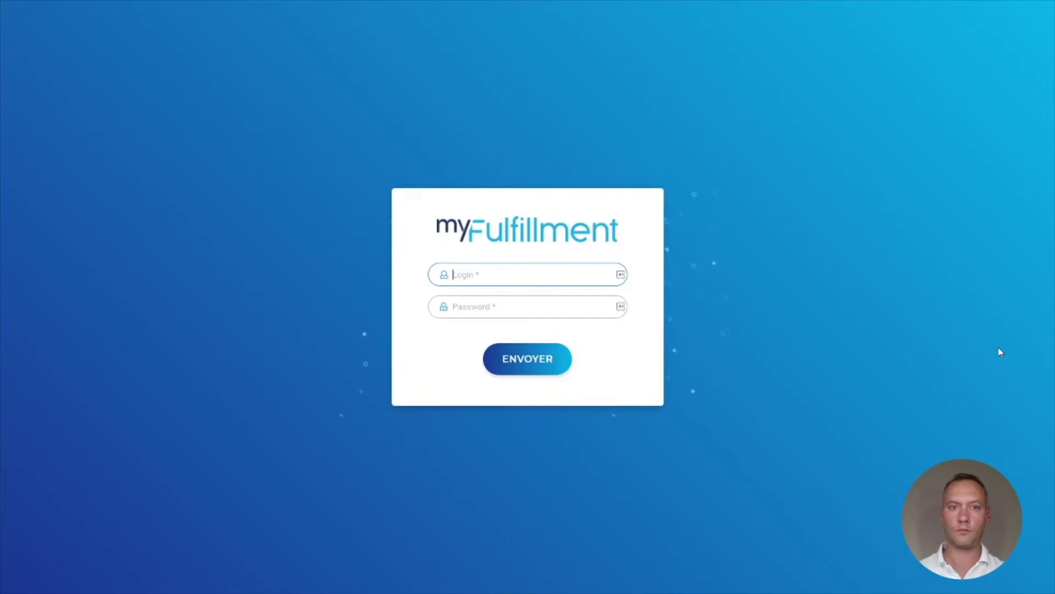
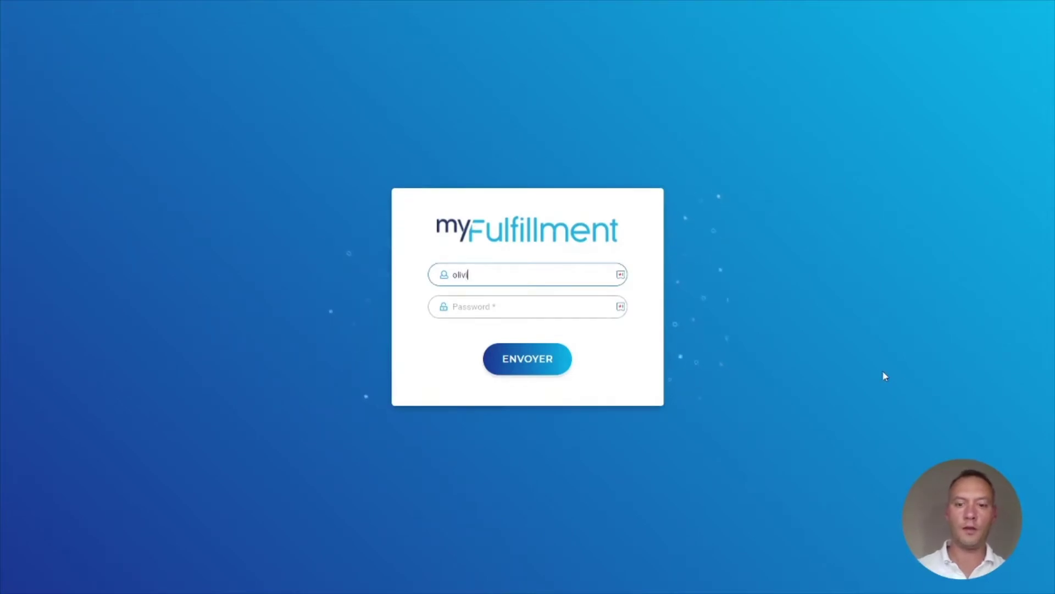
Sign in with the new account's email address and password
key(Tab)
text(********)
click(531, 366)
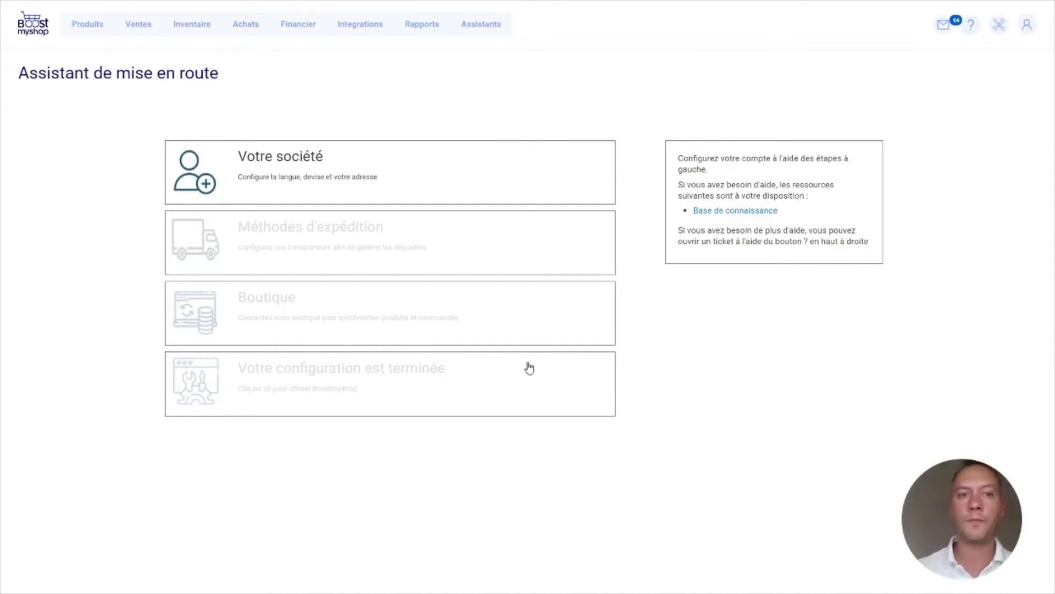
Confirm French locale and euro currency, then fill the company details from saved entries
click(321, 160)
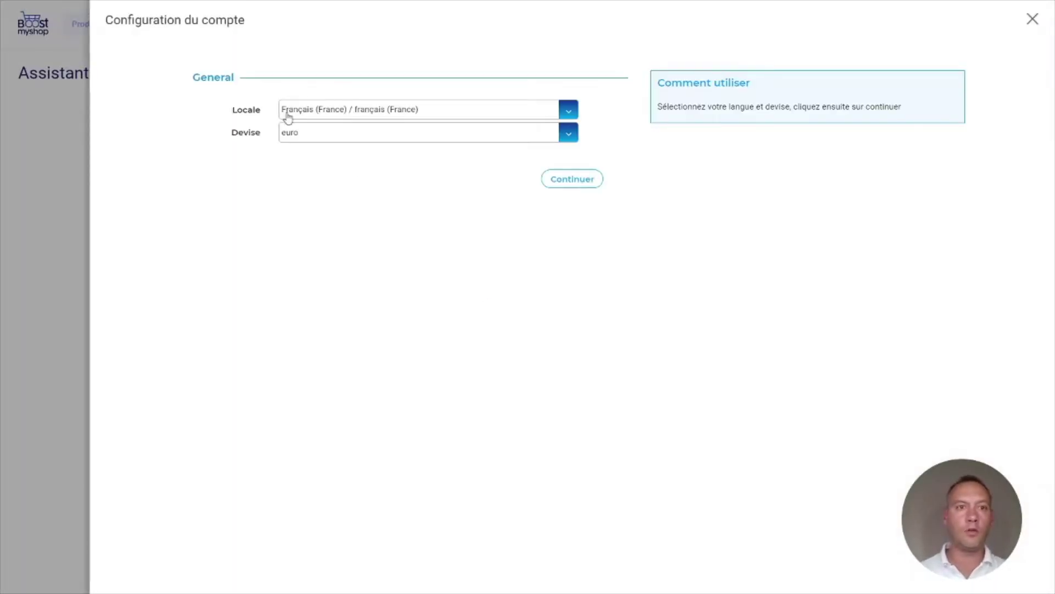
click(572, 183)
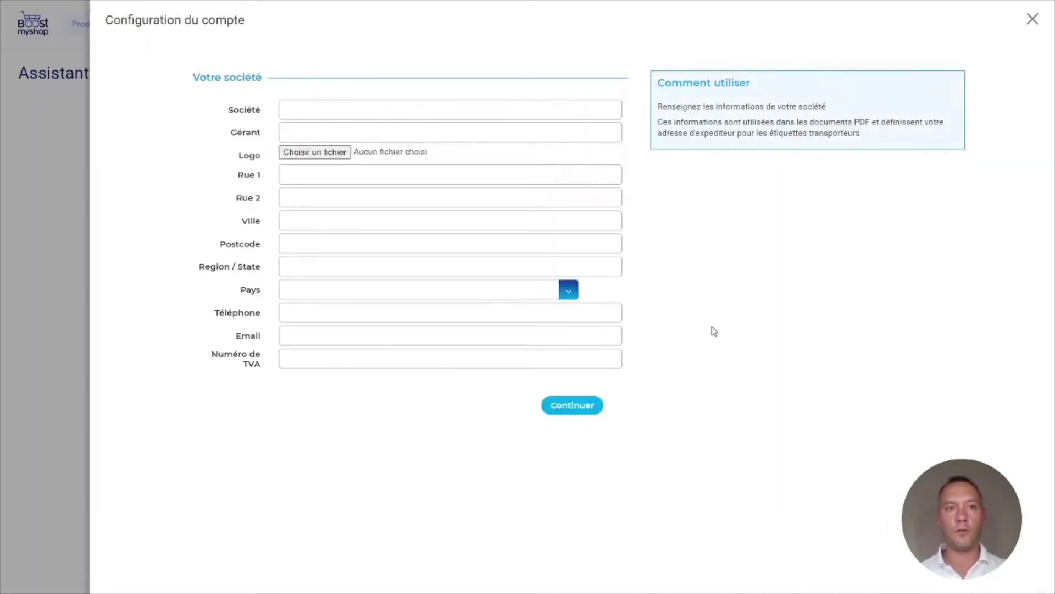
click(469, 105)
click(419, 166)
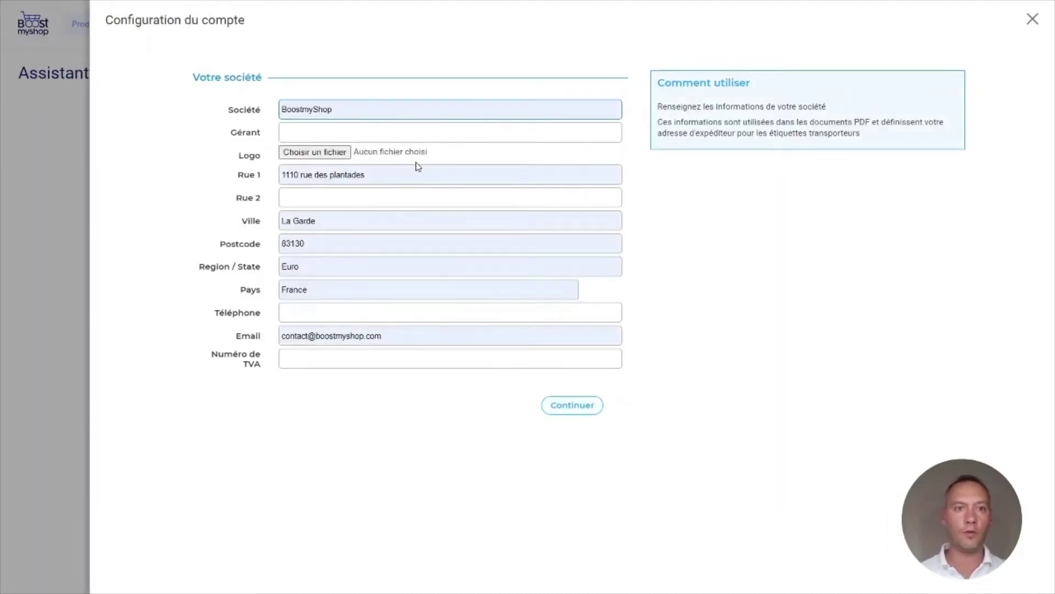
Add the manager's name and company phone number, submit the details, and close the panel
click(492, 131)
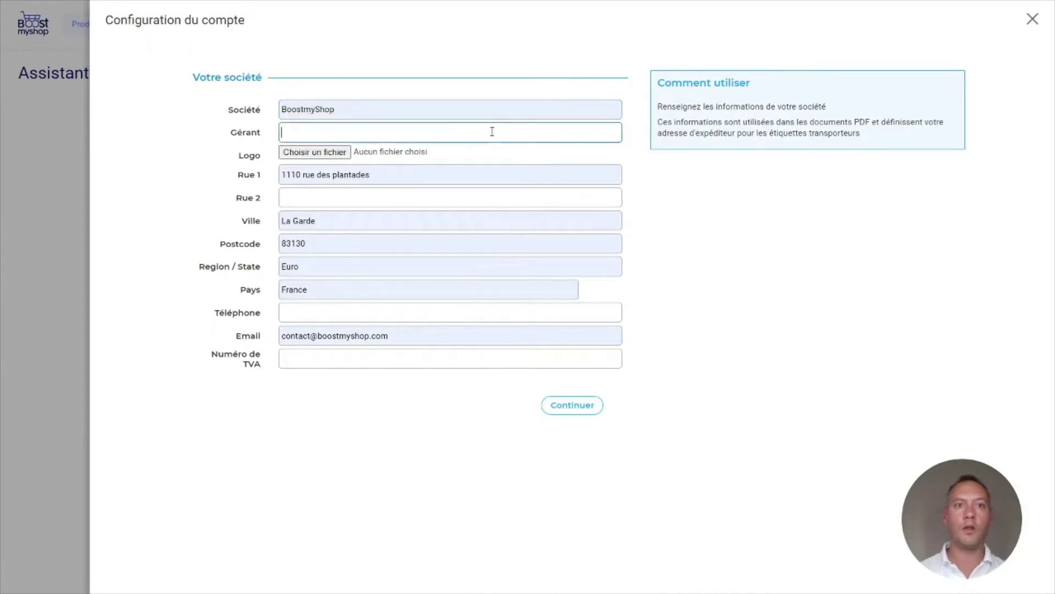
text(Olivier)
key(Tab)
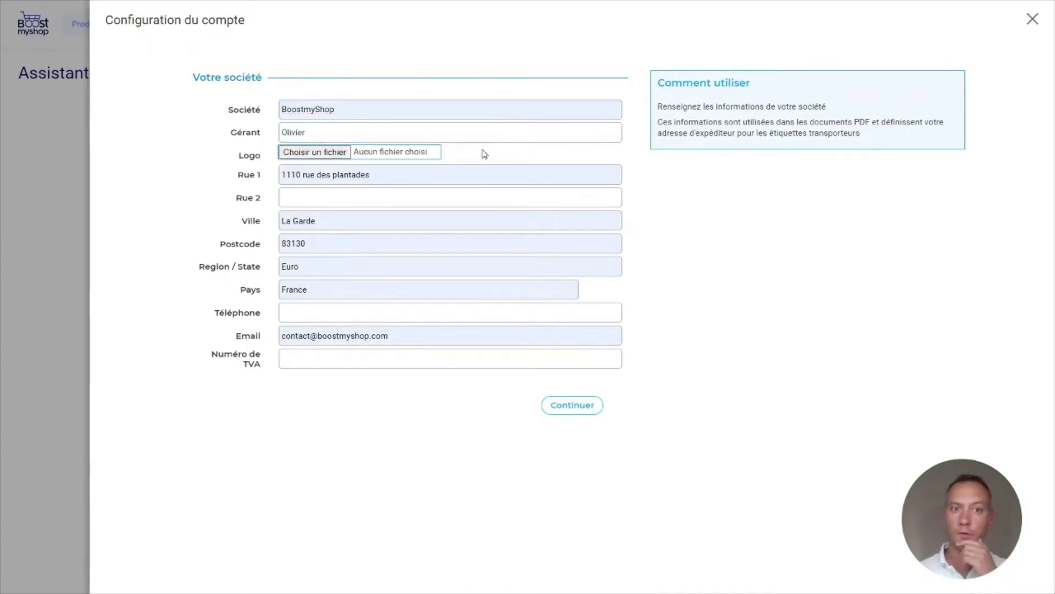
click(349, 318)
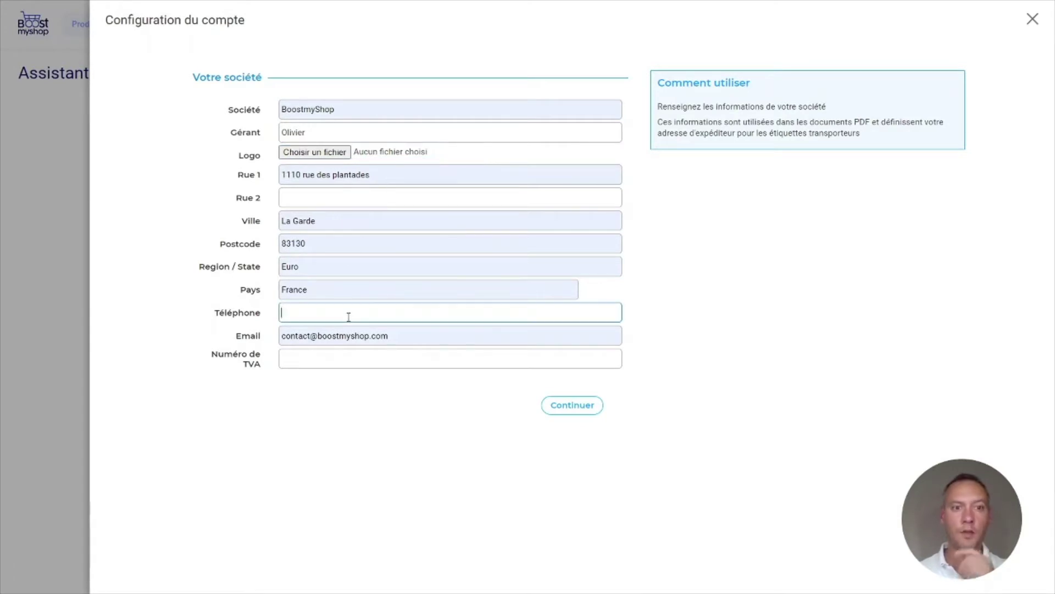
key(Tab)
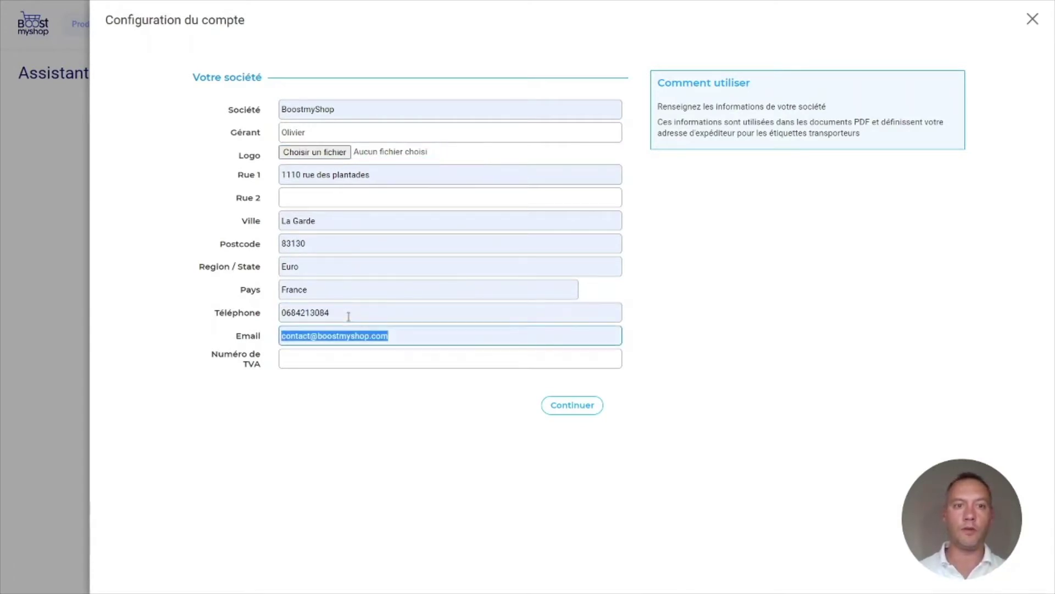
click(449, 443)
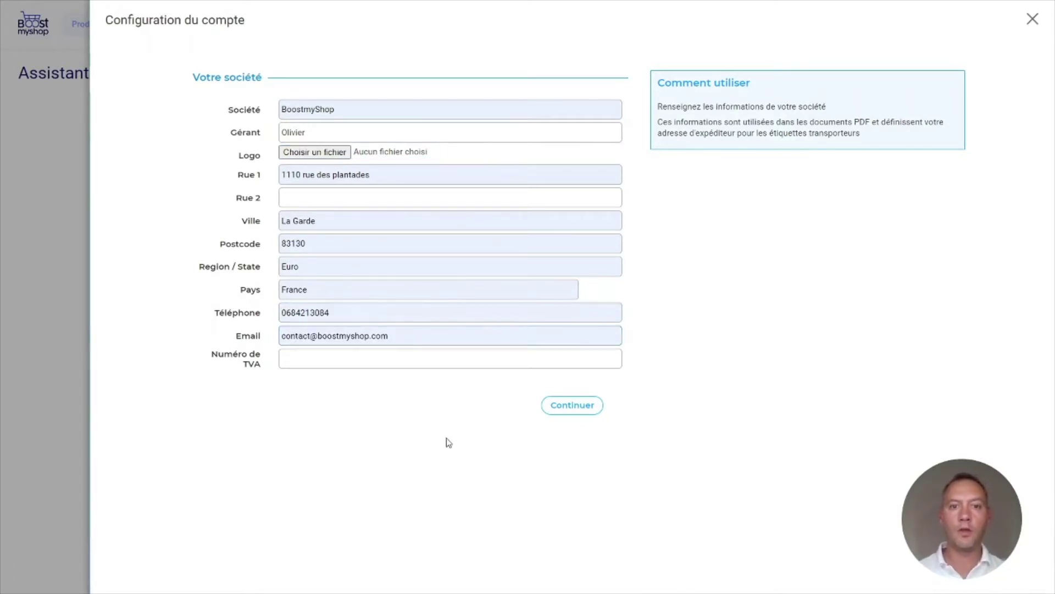
click(572, 406)
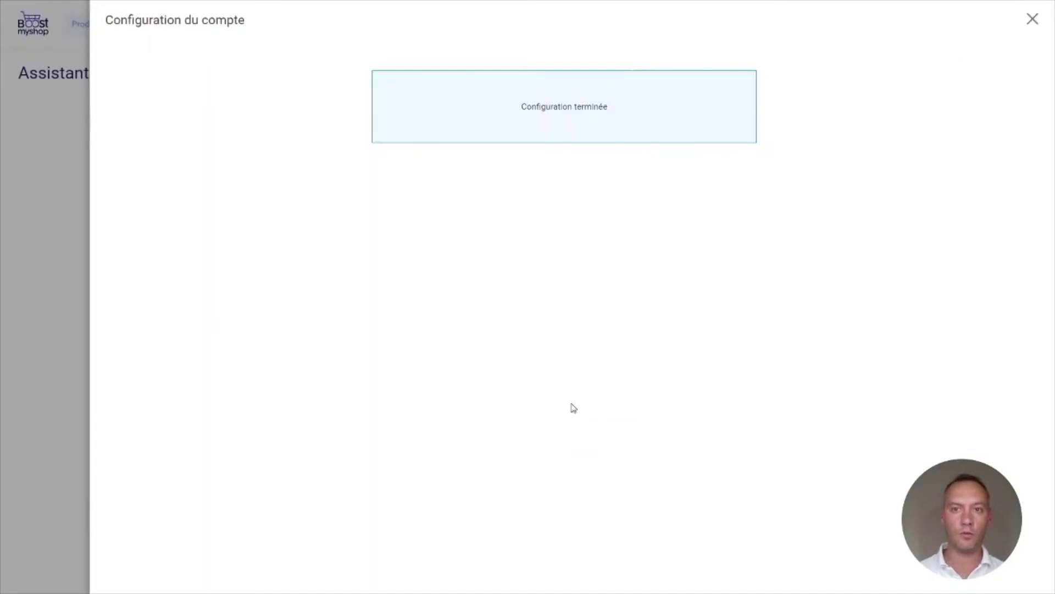
click(1033, 20)
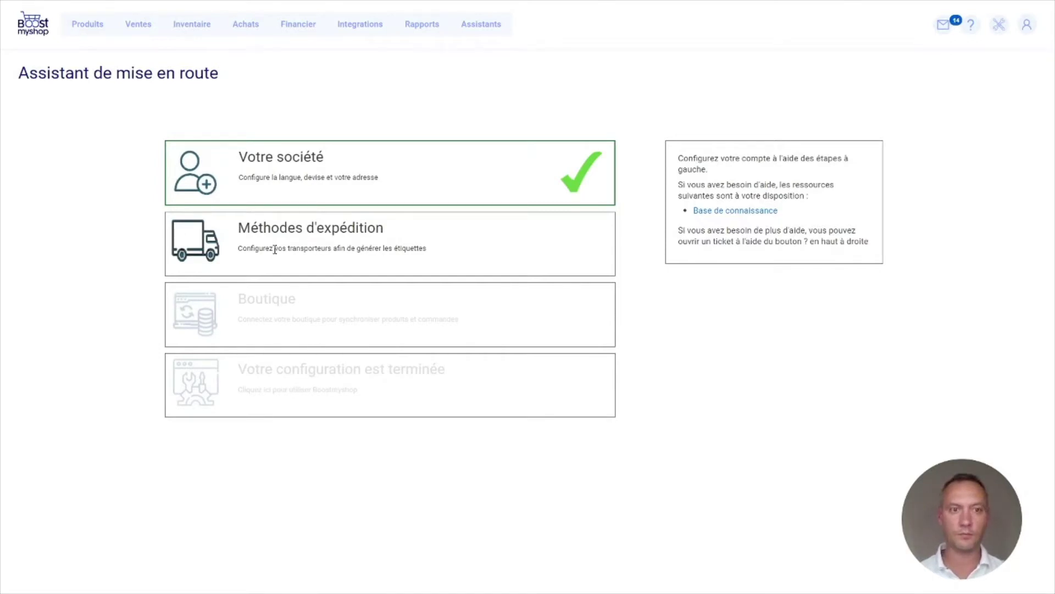
Configure Colissimo as a carrier with 'Avez vous les identifiants ?' set to Non
click(275, 249)
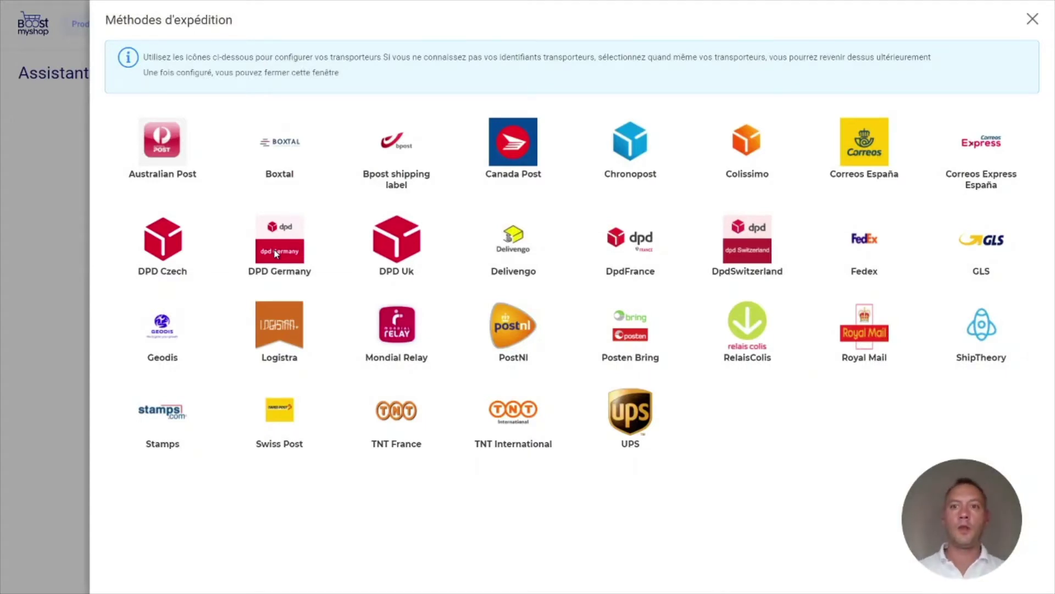
click(757, 147)
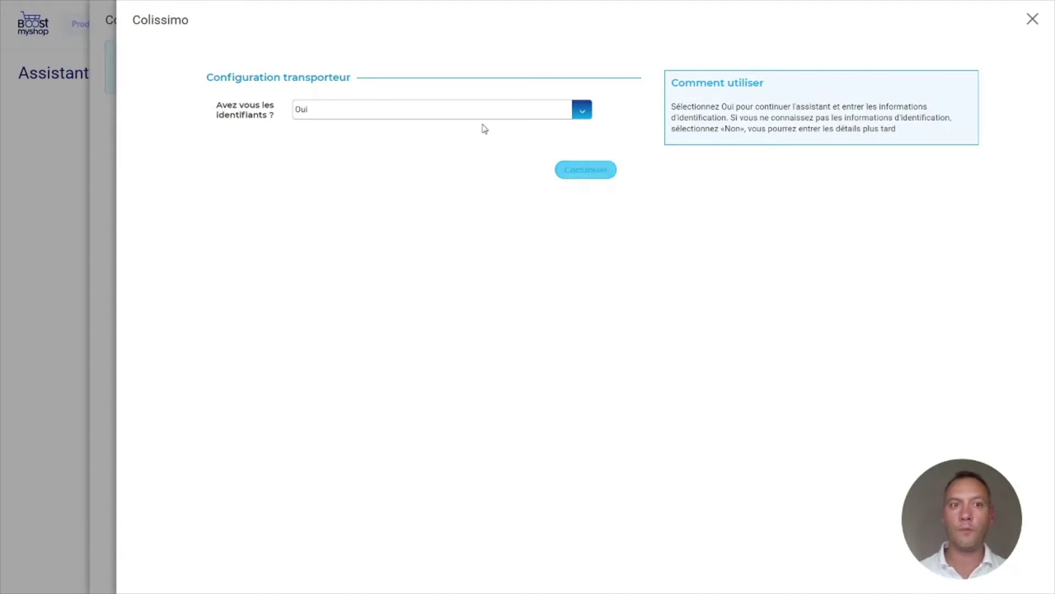
click(407, 109)
click(382, 139)
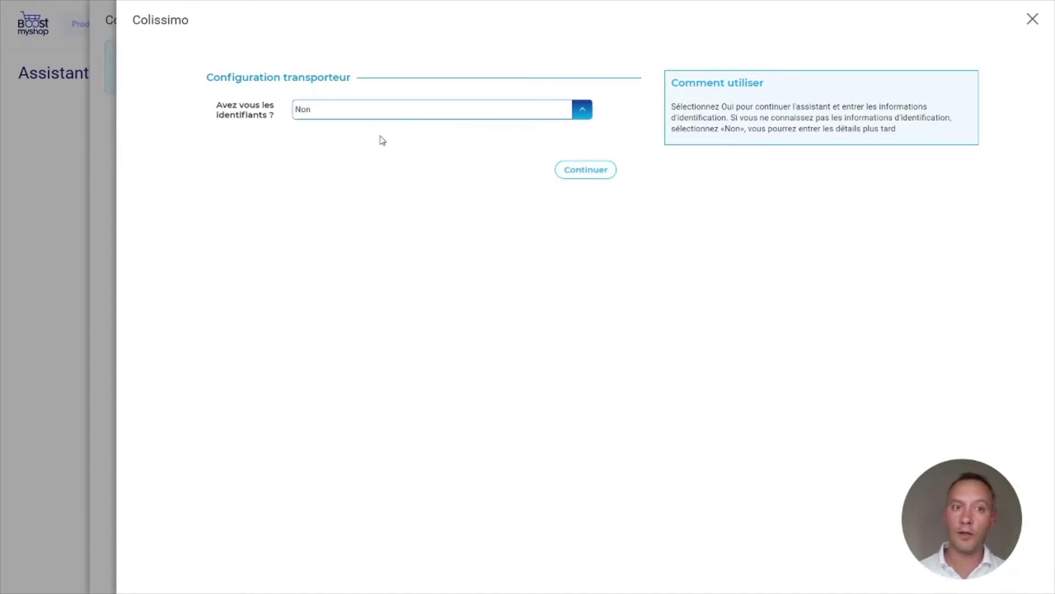
click(586, 170)
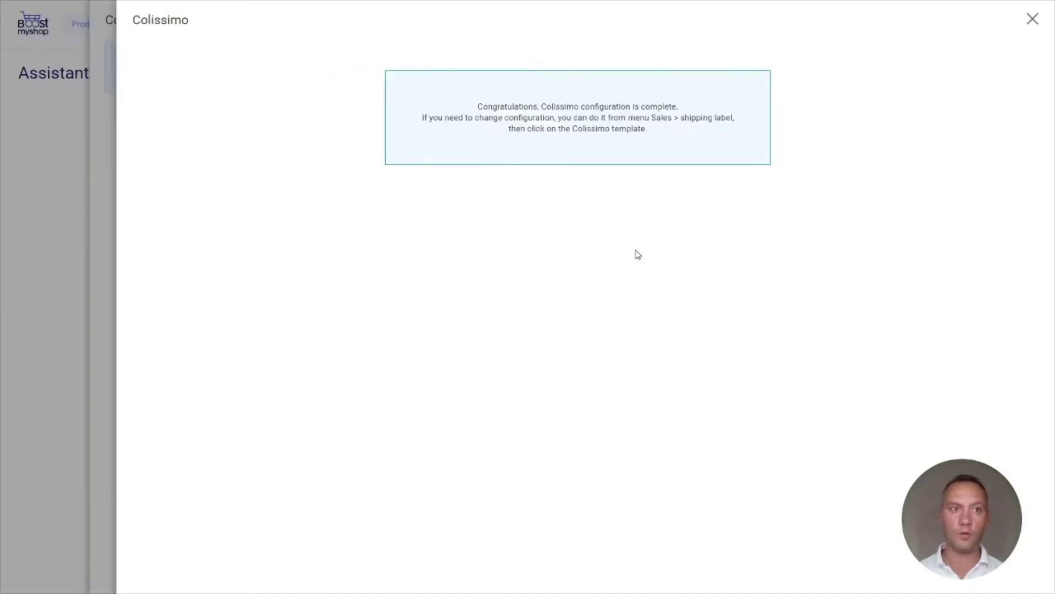
click(1033, 21)
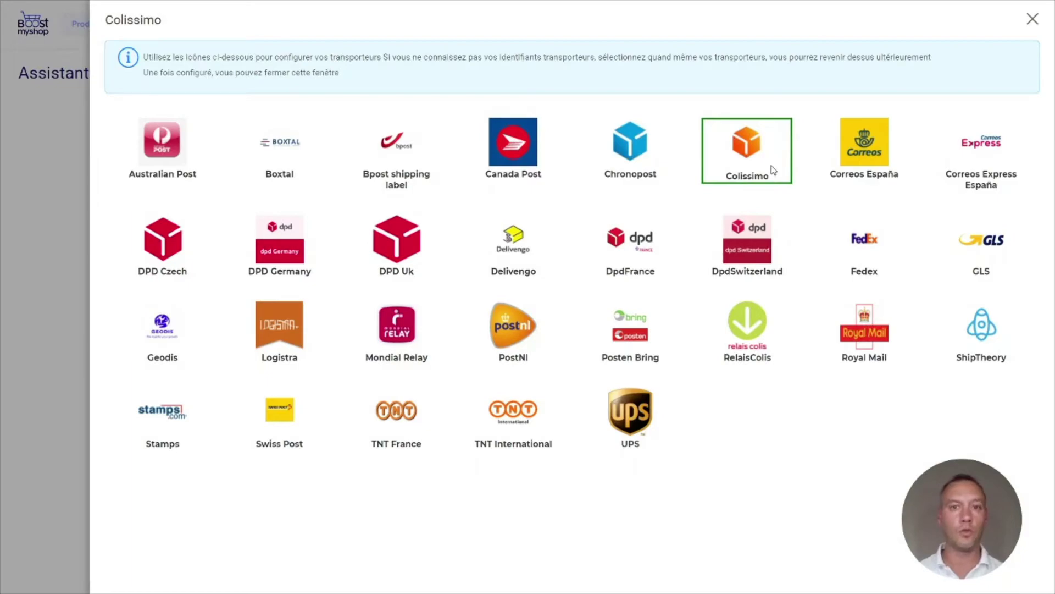
Start Chronopost setup, then abandon its account form and close the carrier dialog
click(623, 146)
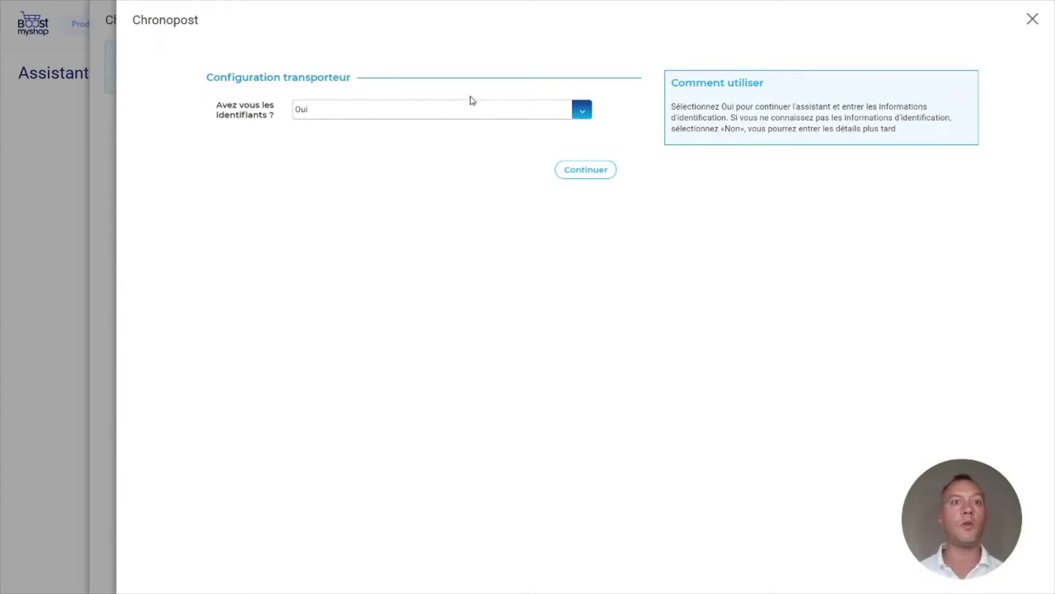
click(575, 172)
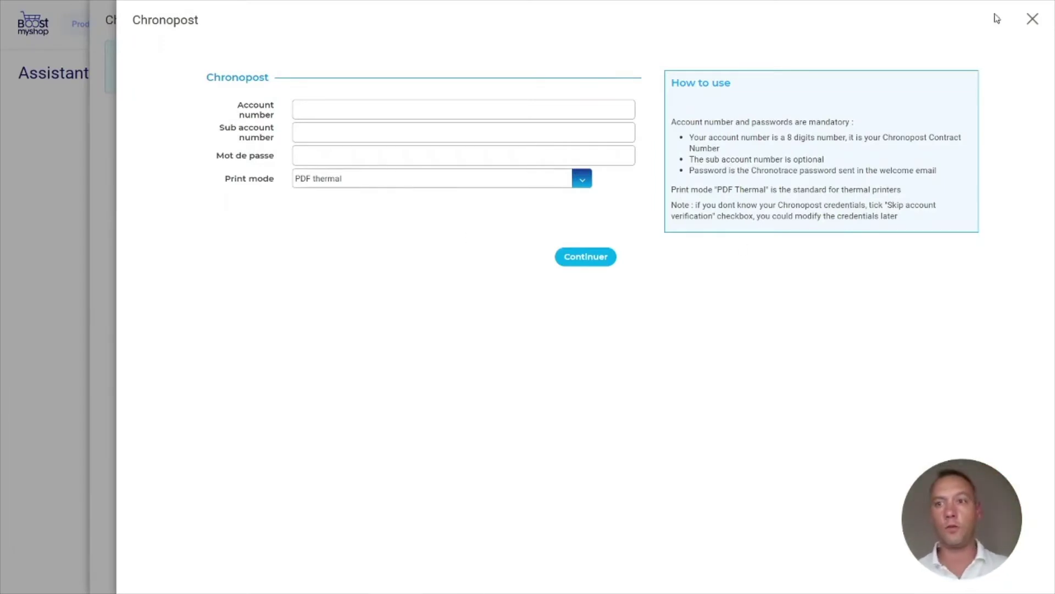
click(1031, 24)
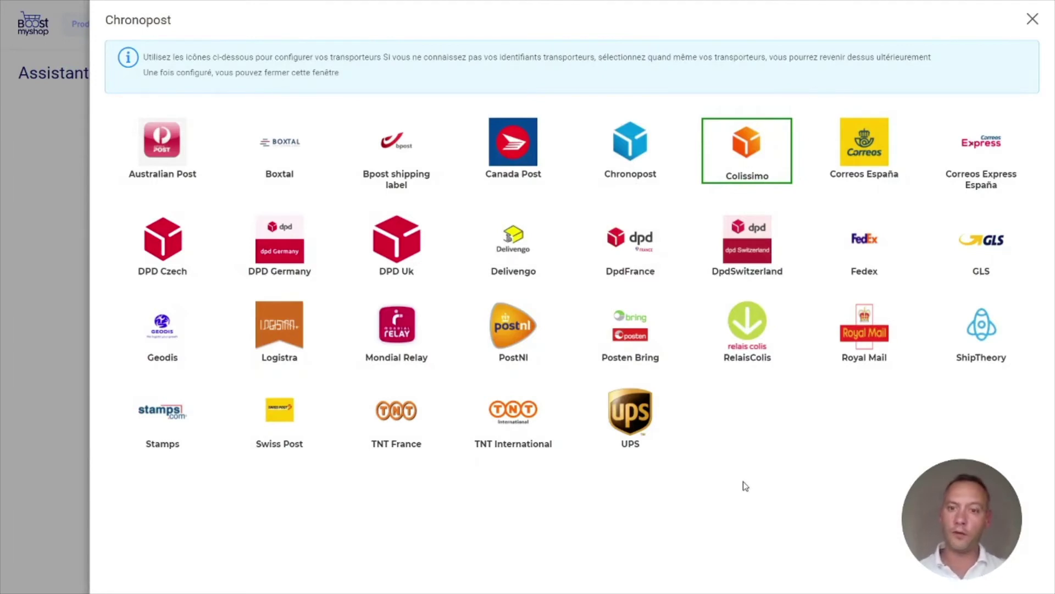
click(1033, 21)
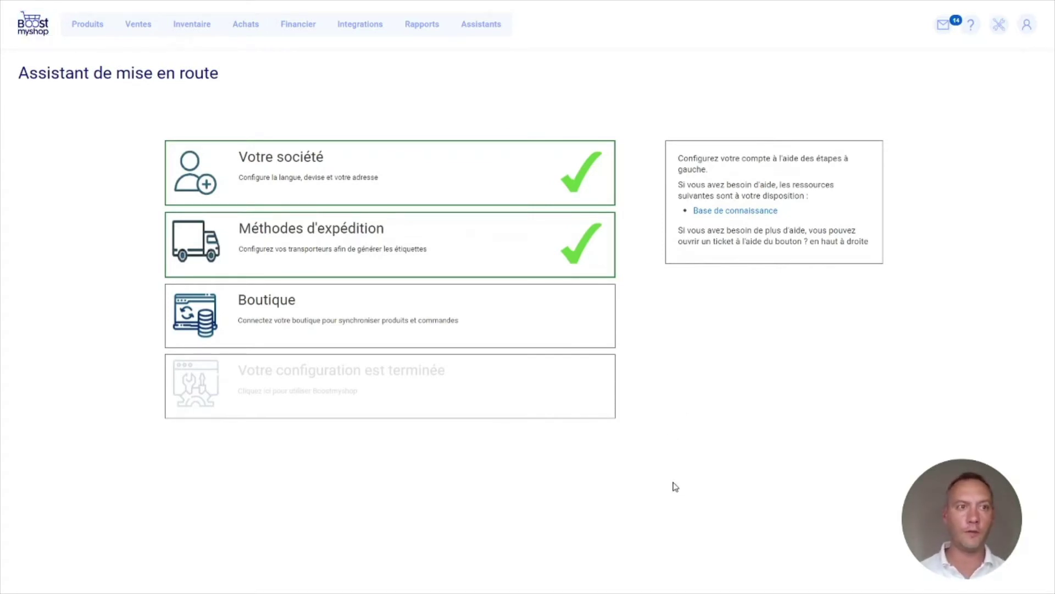
Choose Magento2 as the CMS on the Boutique step
click(337, 318)
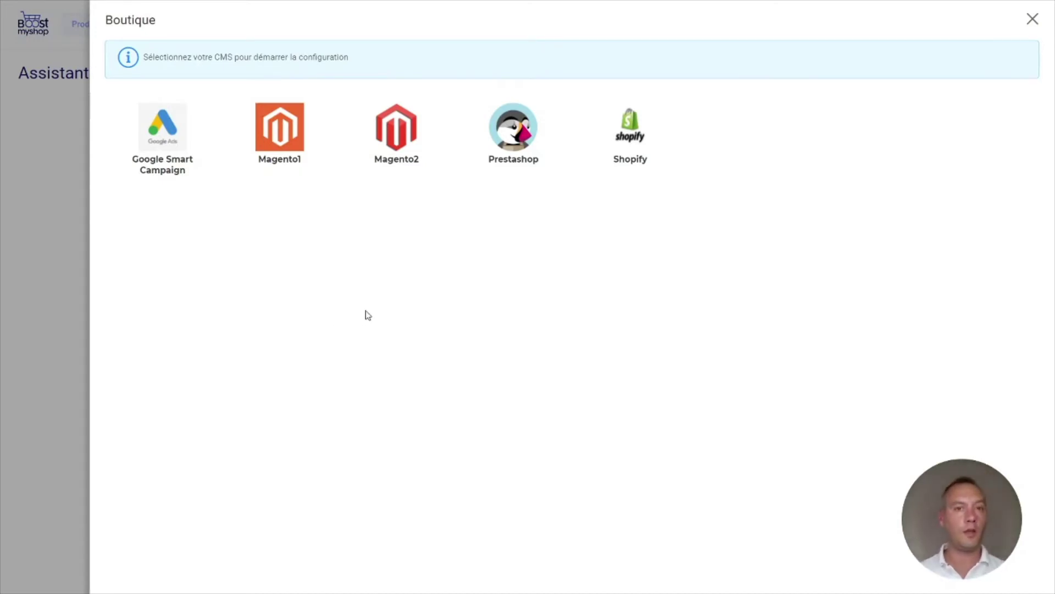
click(398, 140)
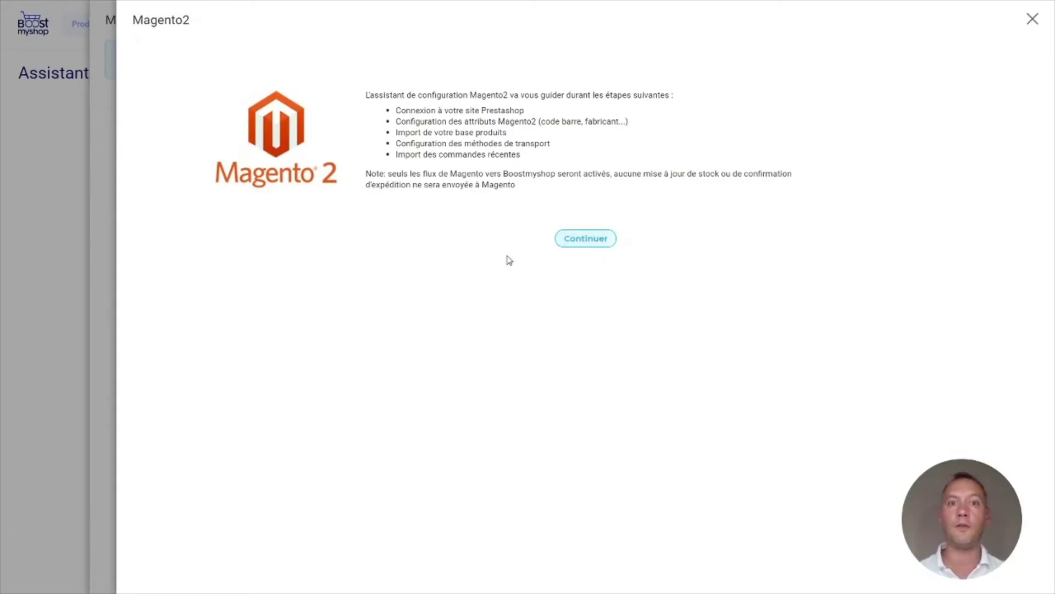
Paste the store URL, enter login 'admin' and its password, and submit the API connection
click(583, 241)
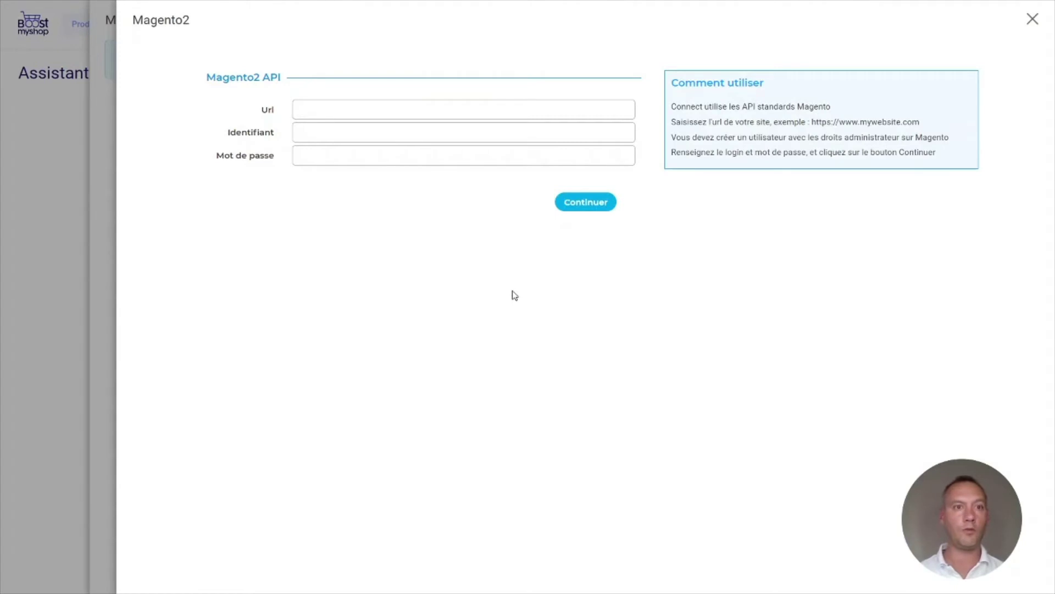
click(373, 110)
text(http://private.demo.boostmyshop.com)
key(Tab)
text(admin)
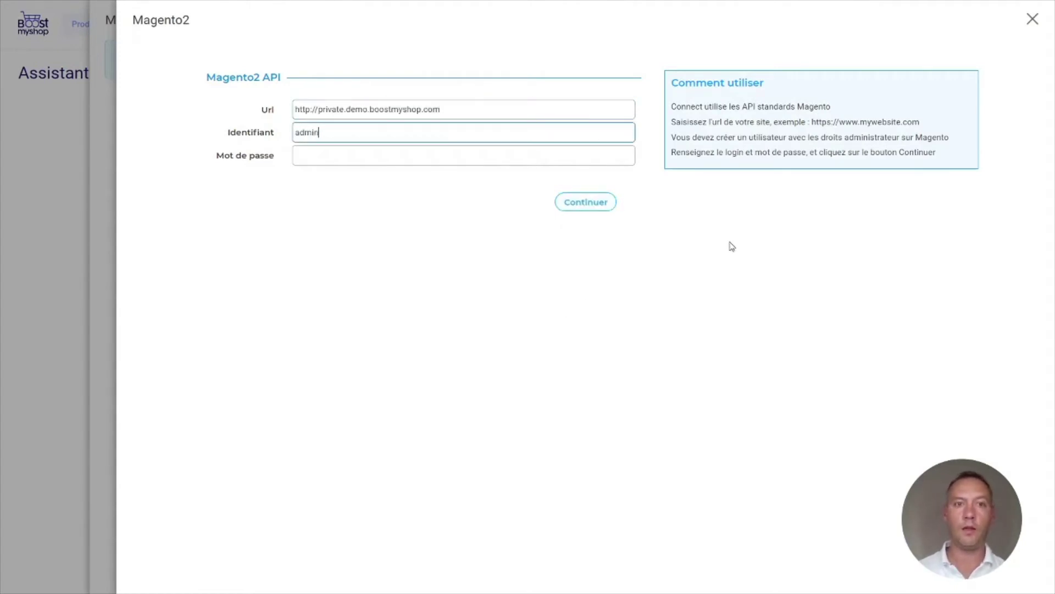
key(Tab)
text(•••••••)
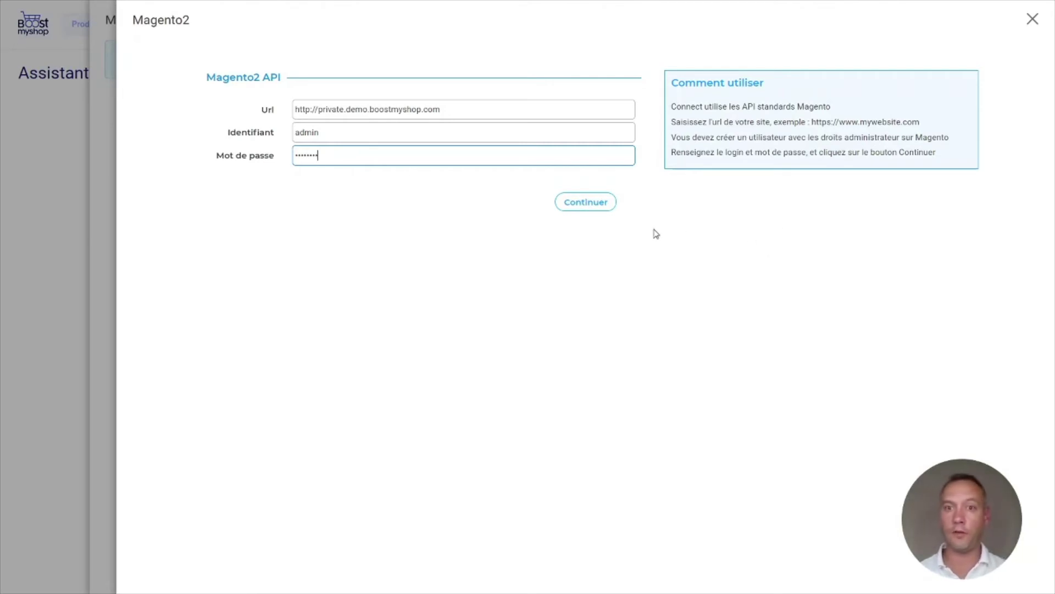
click(589, 204)
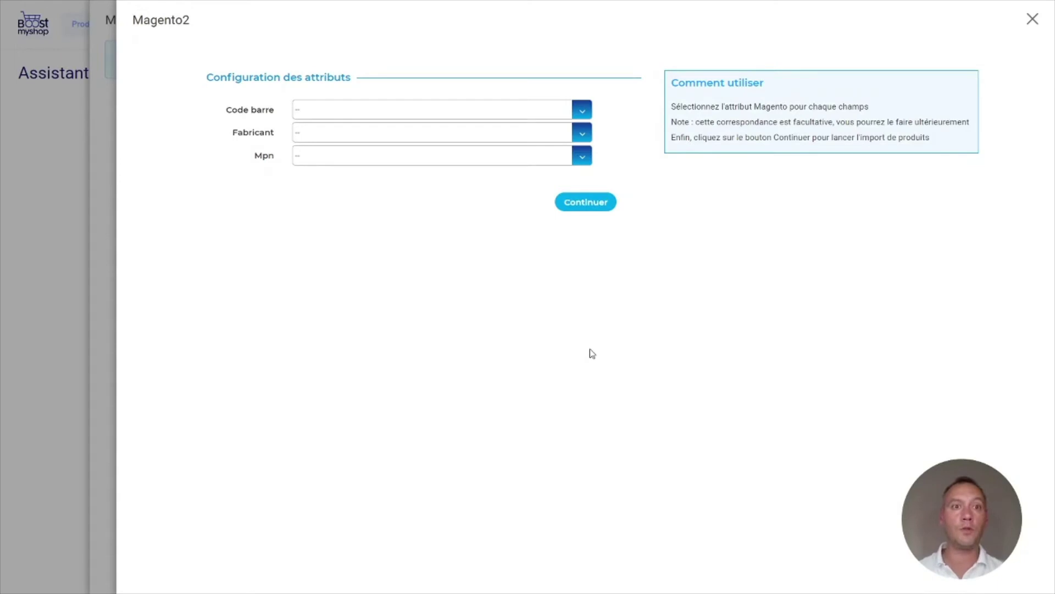
Choose barcode for Code barre and manufacturer for Fabricant, then launch the 27-product import
click(332, 116)
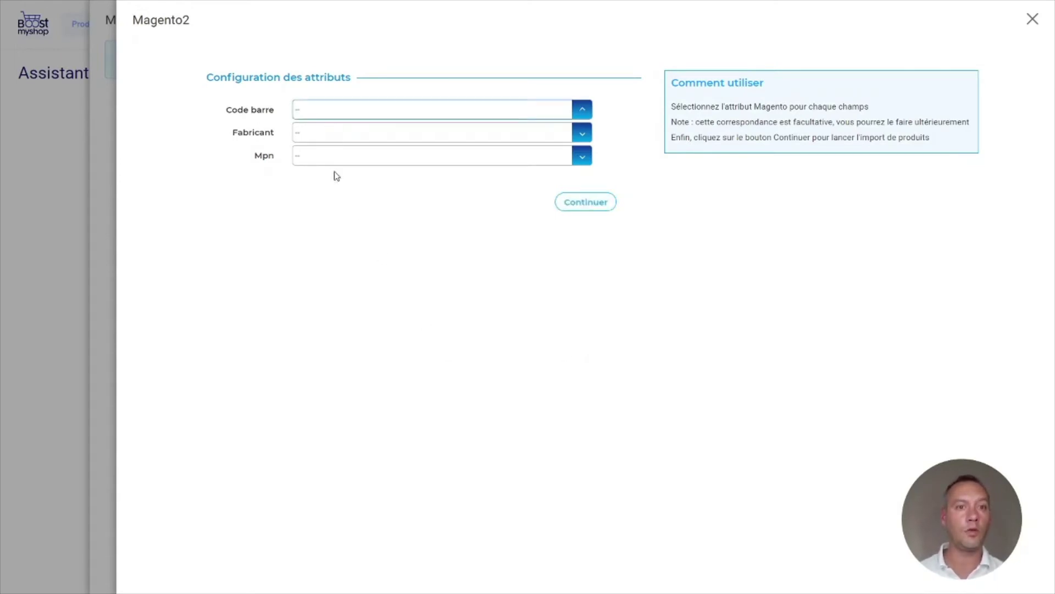
click(332, 204)
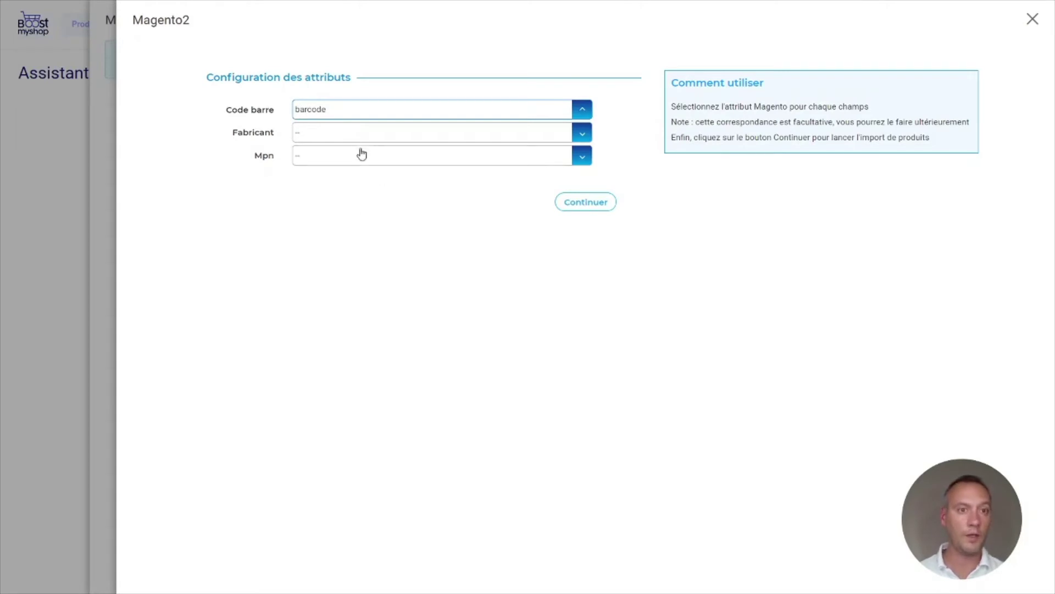
click(344, 137)
click(345, 137)
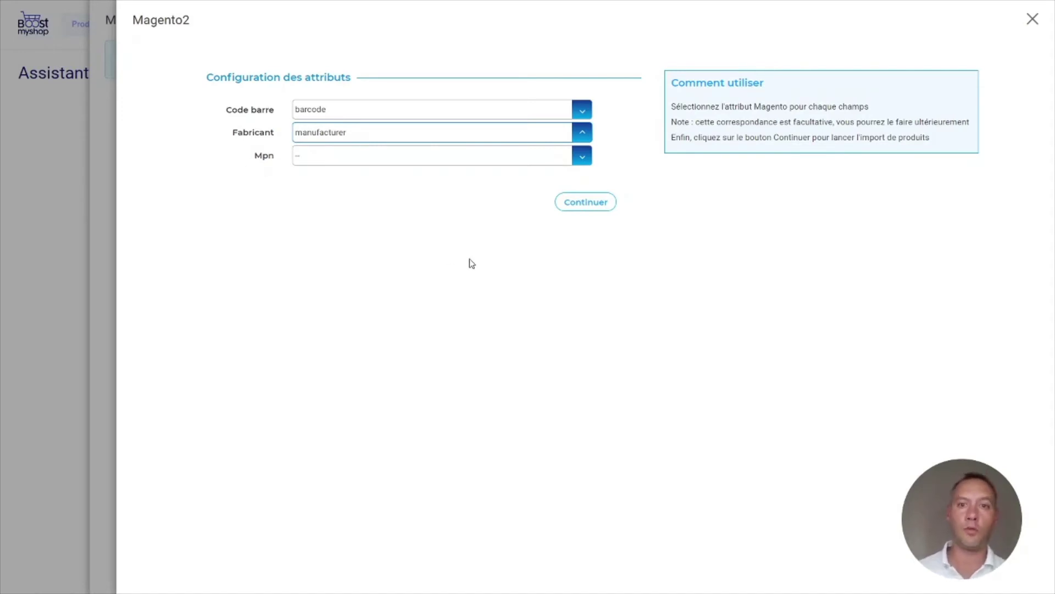
click(585, 202)
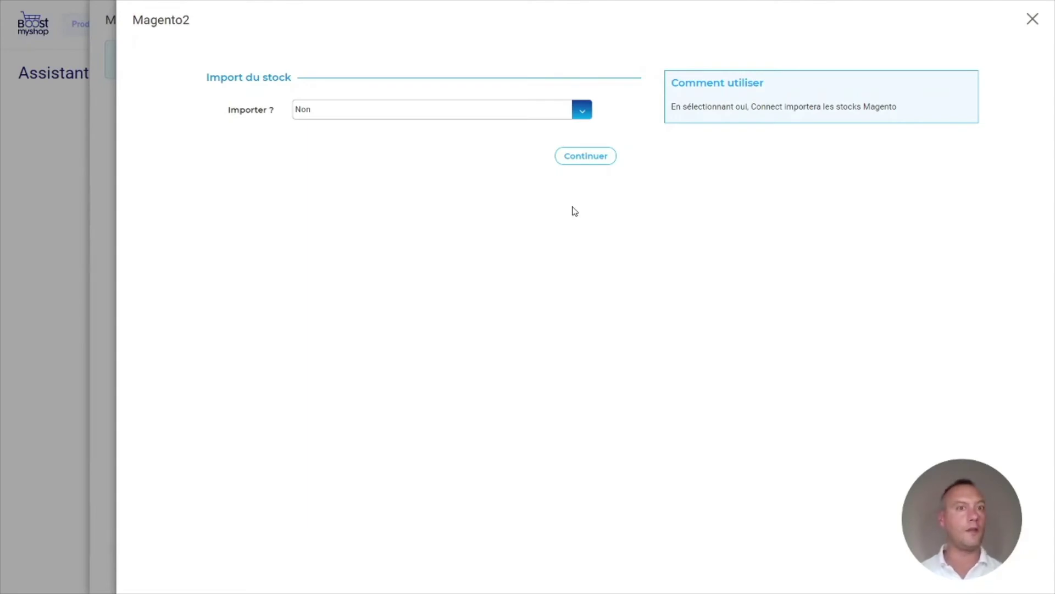
Leave 'Importer ?' at Non and continue past the stock import
click(587, 158)
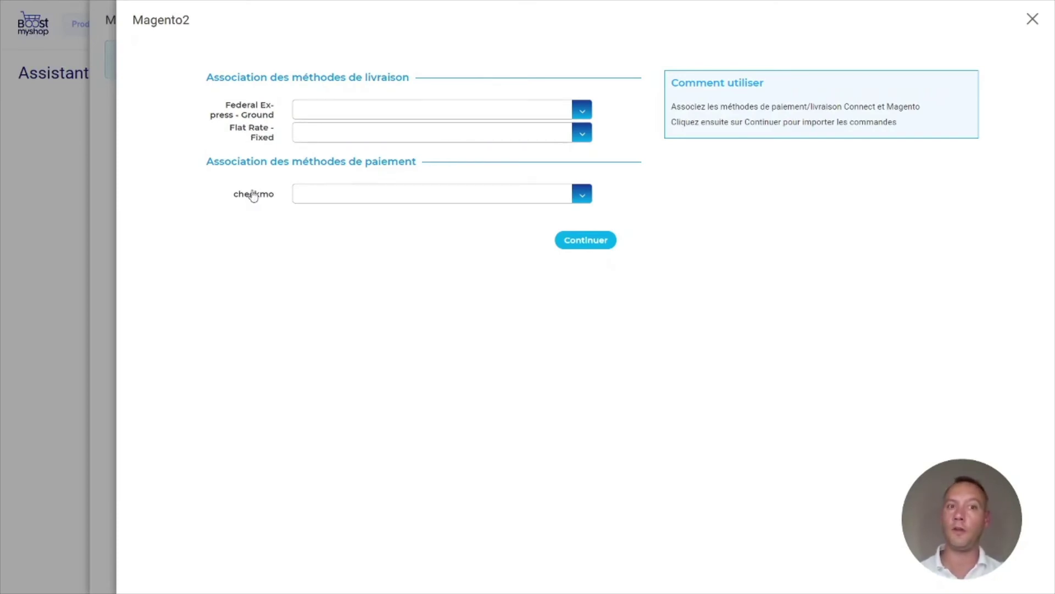
Map Federal Express and Flat Rate to Colissimo options, checkmo to Check / Money order, then import
click(351, 118)
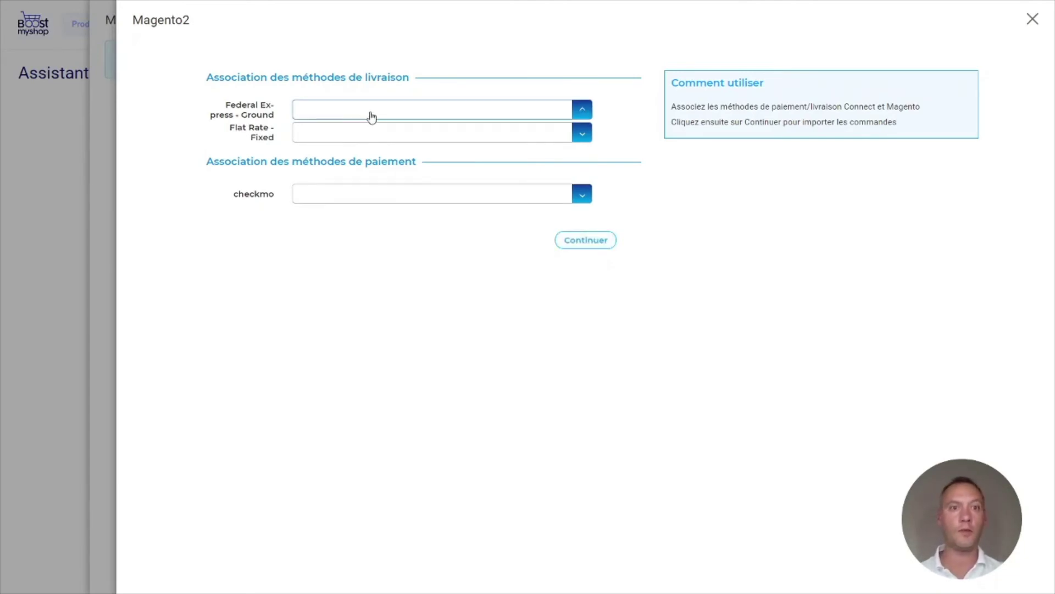
click(372, 132)
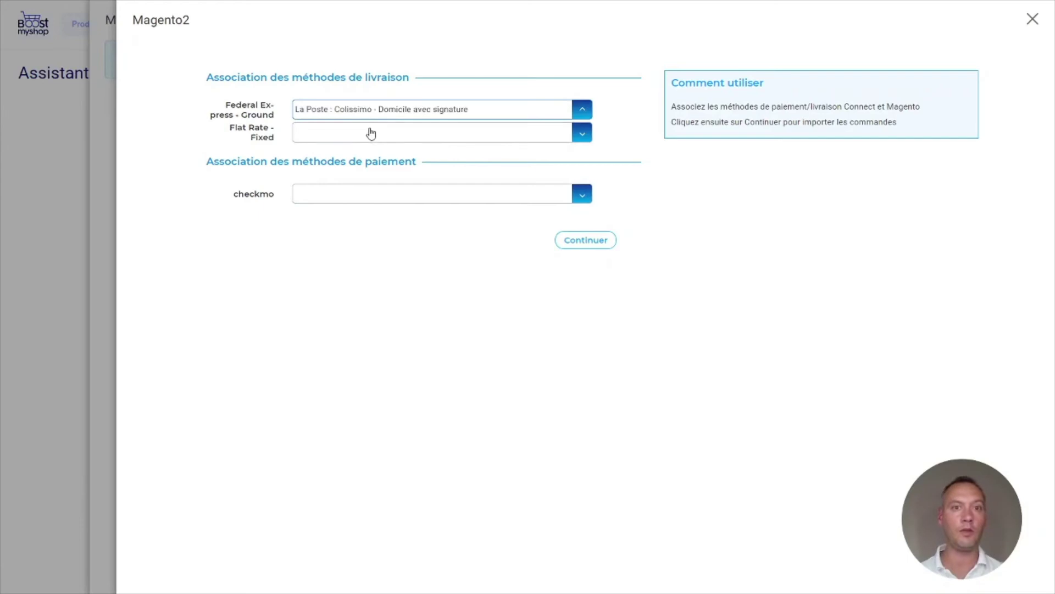
click(390, 141)
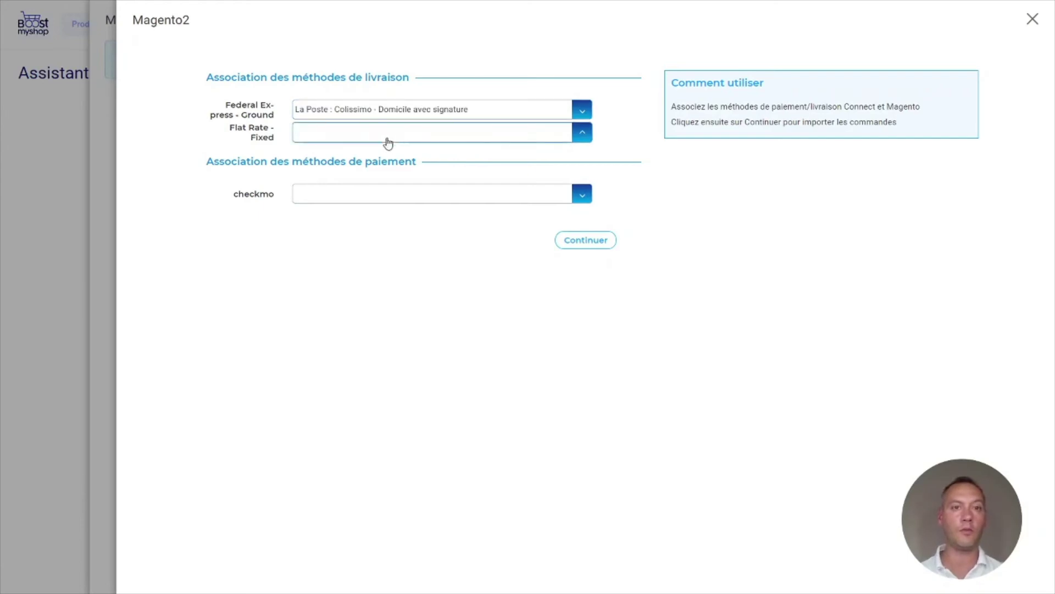
click(365, 194)
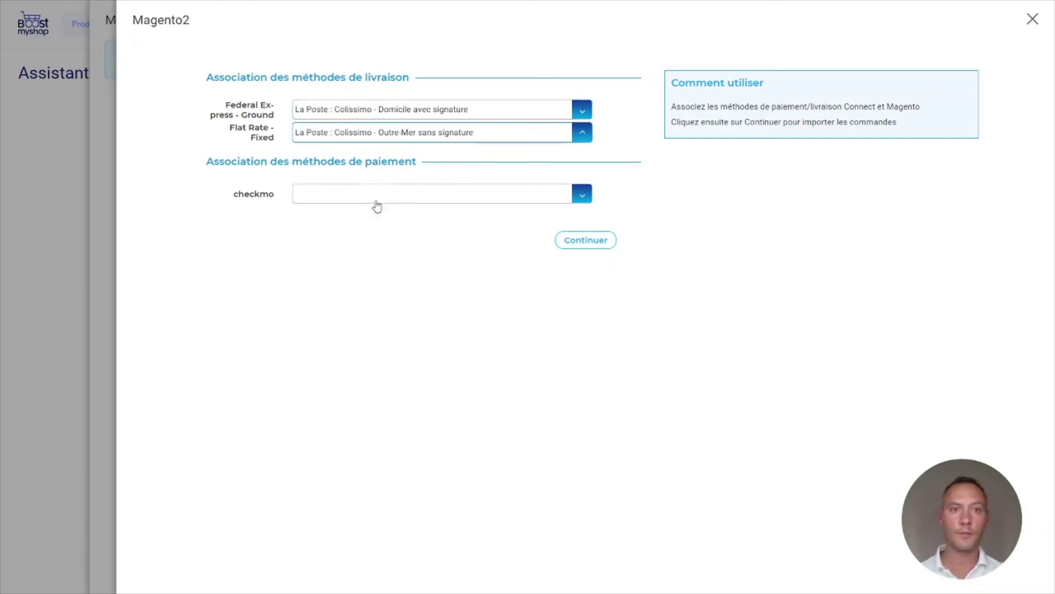
click(404, 199)
click(367, 265)
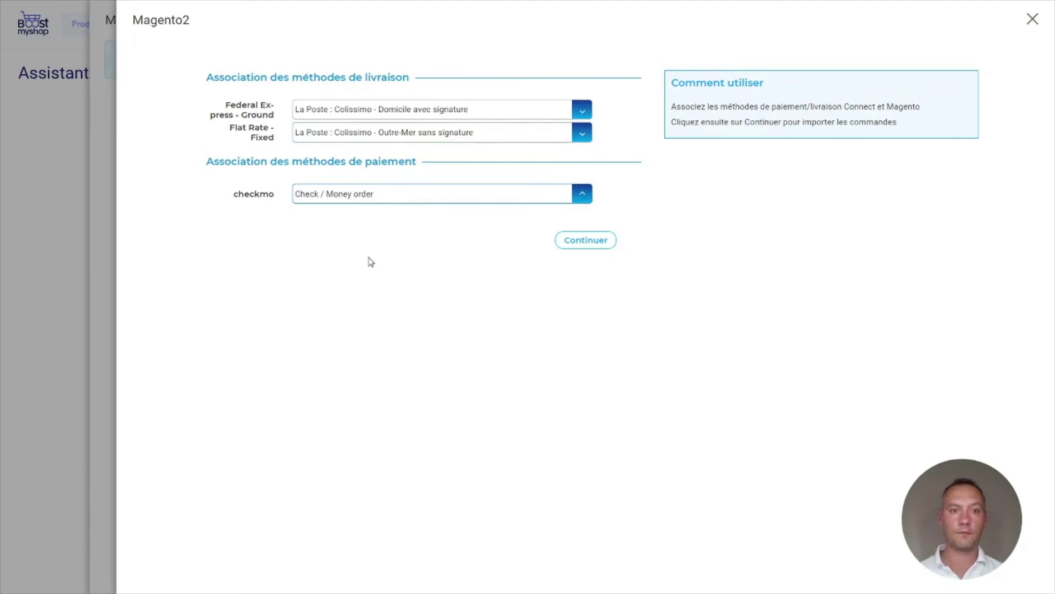
click(586, 249)
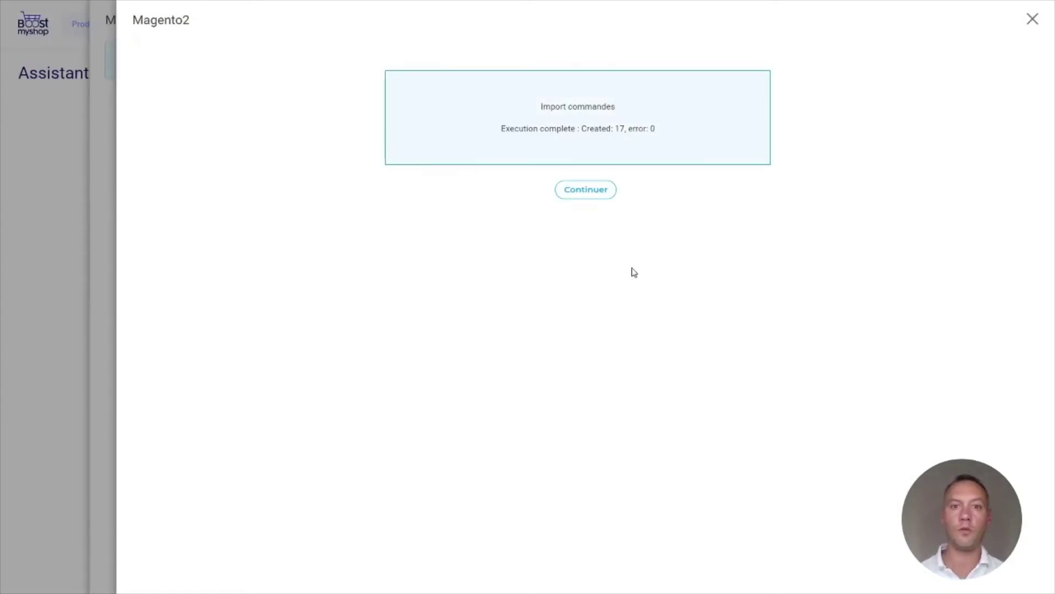
Confirm the Magento2 import summary and close the Magento2 panel, leaving Boutique checked
click(580, 192)
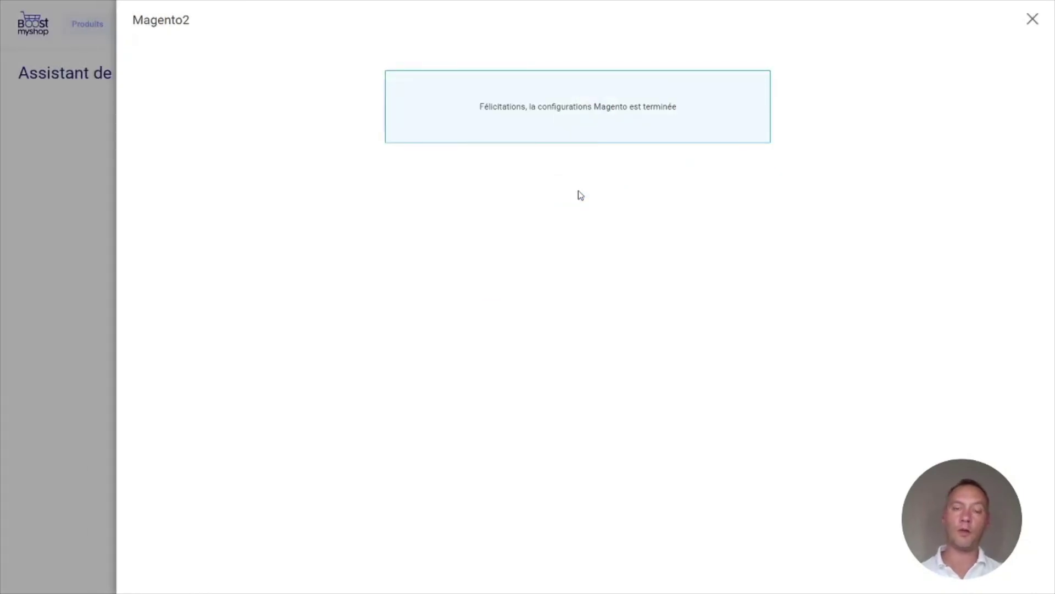
click(1032, 20)
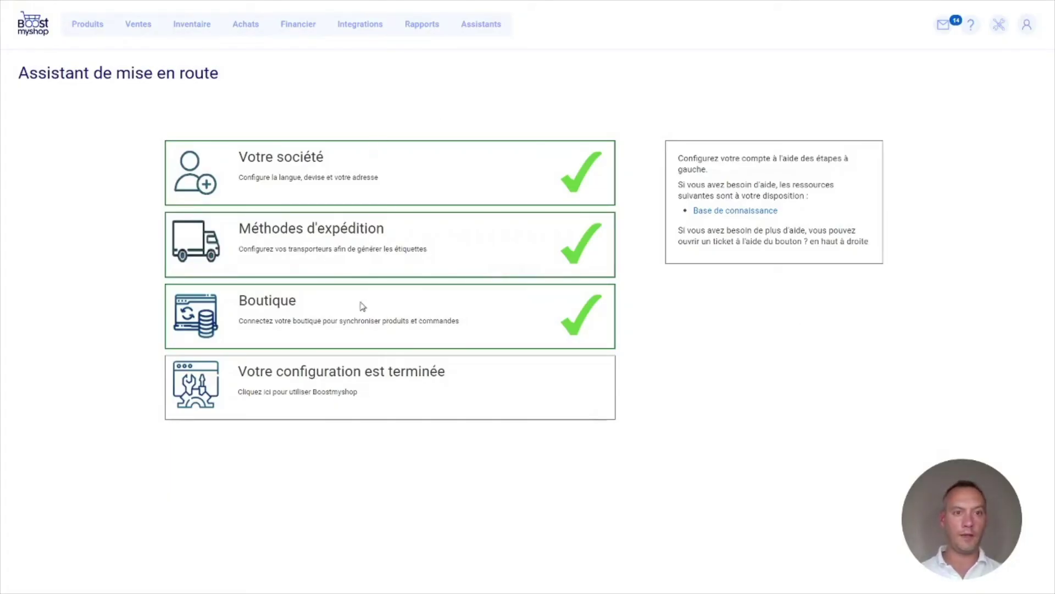
Open the 'Votre configuration est terminée' step and enter the app's Tableau de bord dashboard
click(351, 384)
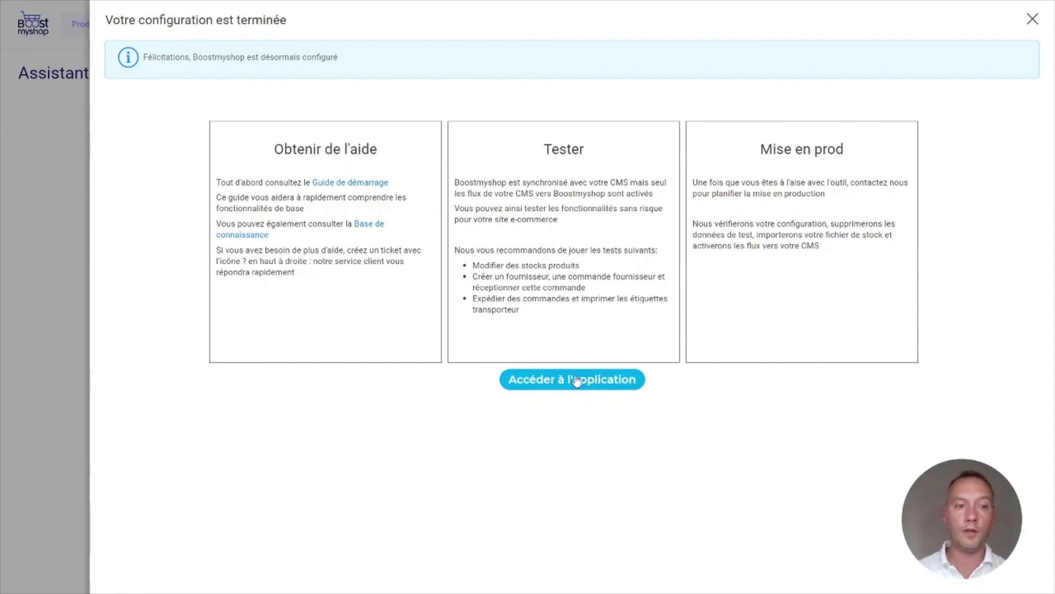
click(575, 379)
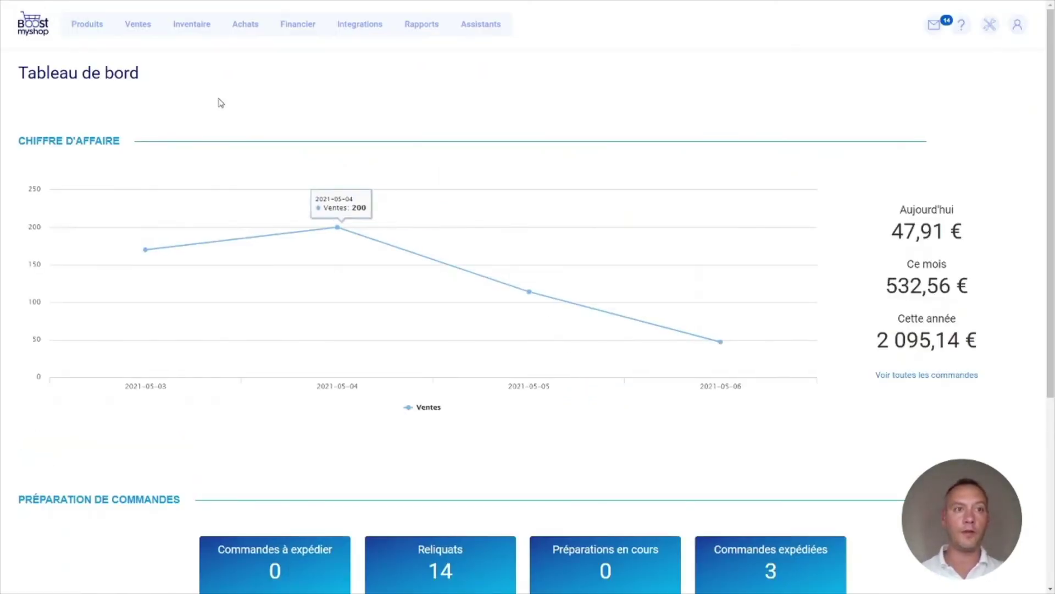
Show the ERP - Produits list of 86 products, then look over the Ventes menu
click(86, 27)
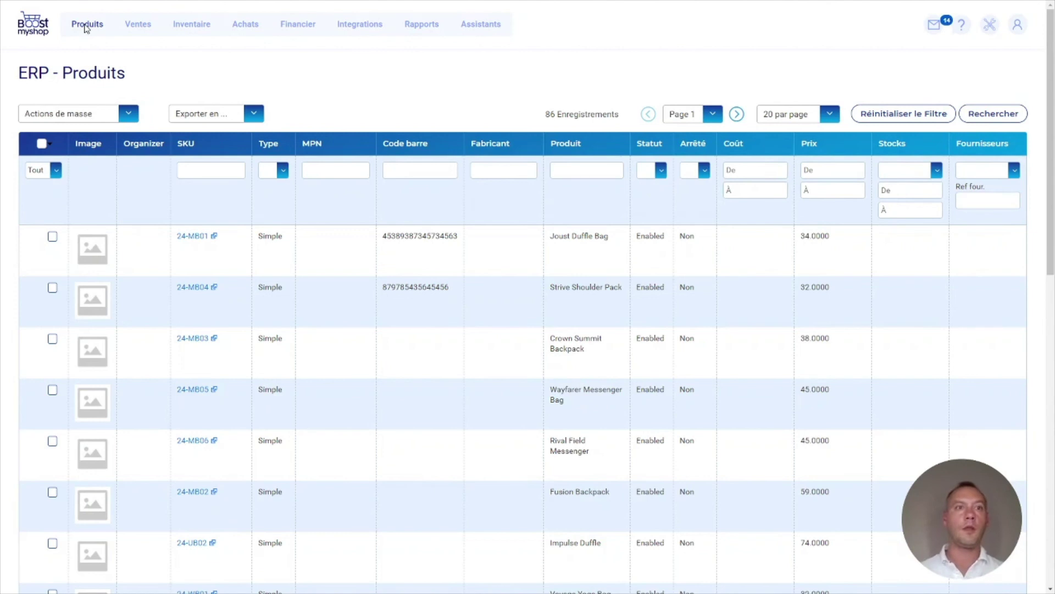
click(138, 27)
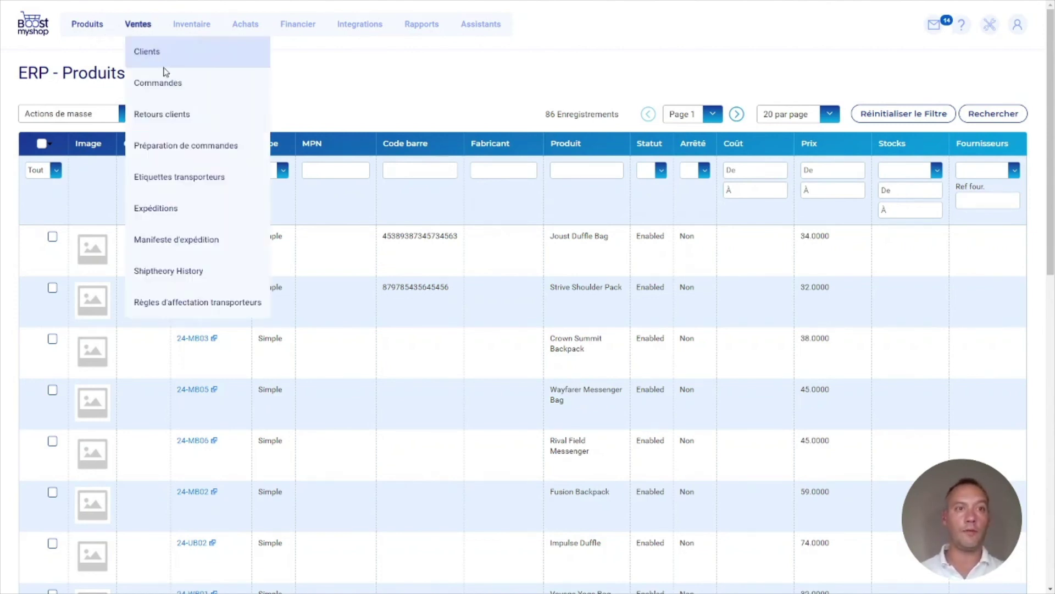